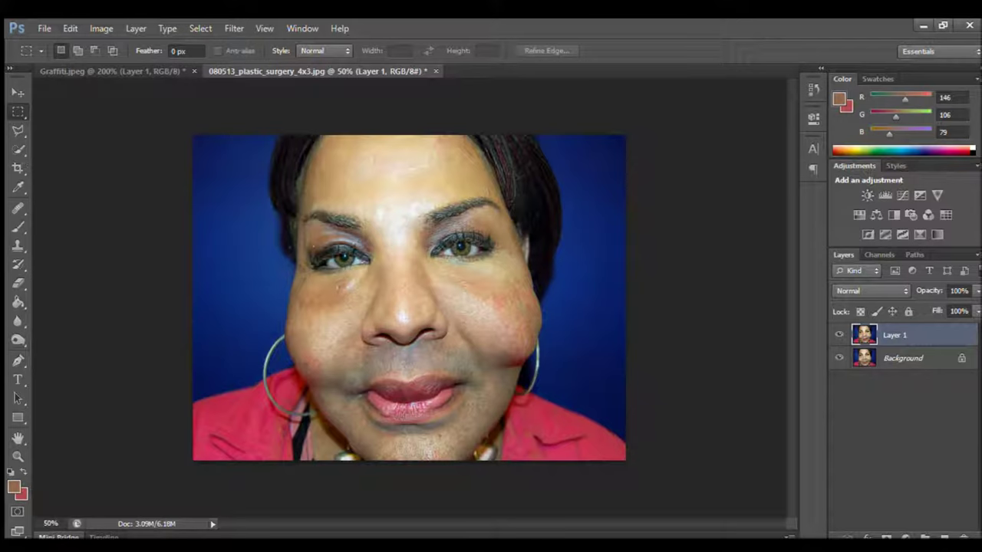
Step: Commit the Liquify face slimming, zoom to 200% on the left earring, and add blank Layer 2
key("z")
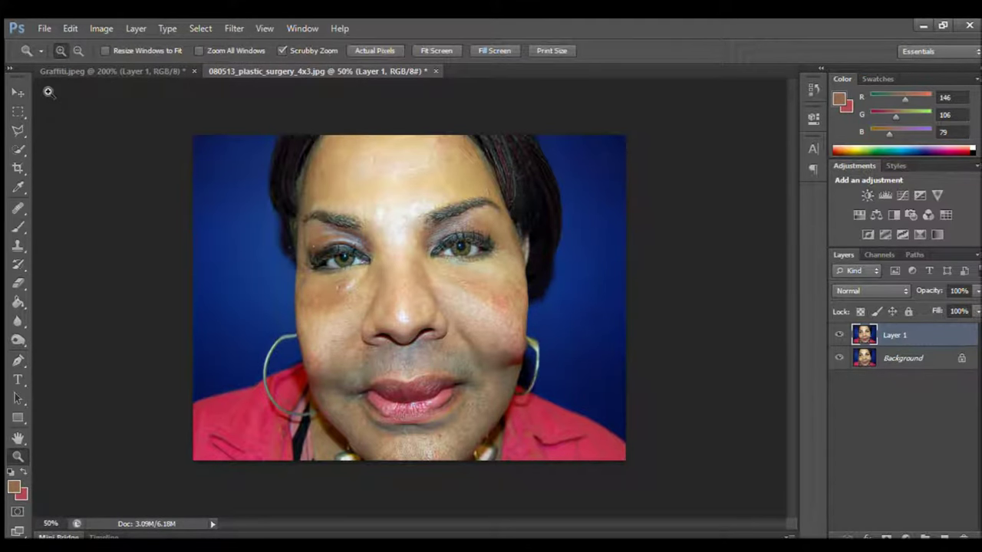
left_click(294, 350)
key("s")
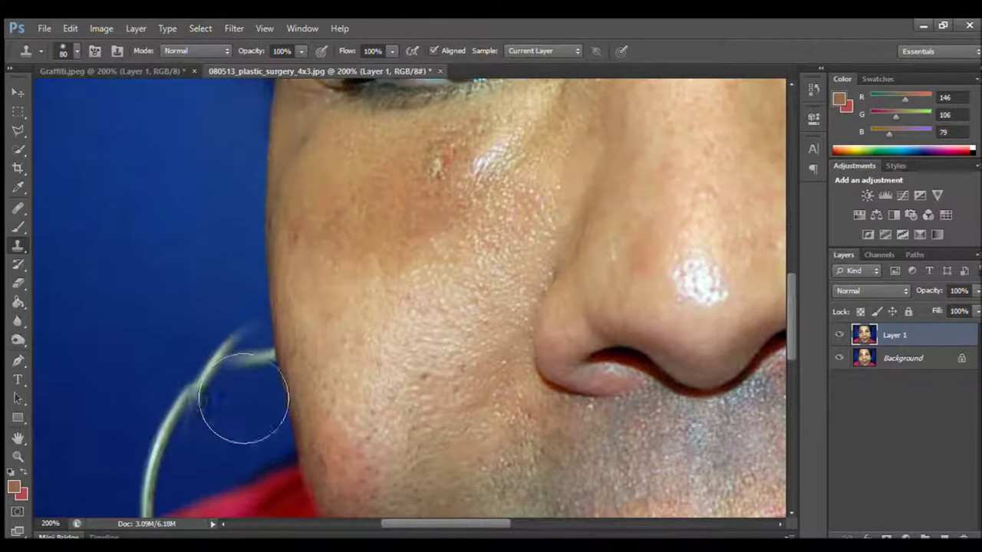
key("m")
key("ctrl+shift+alt+n")
key("t")
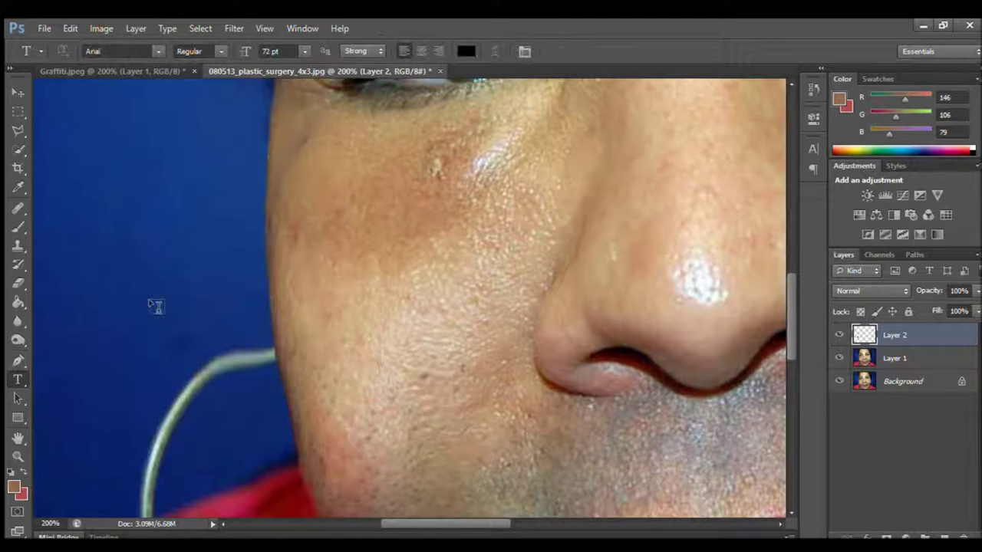
Step: Copy a lower section of the left hoop, rotate it 27°, and fit it up toward the cheek
left_click_drag(142, 354, 222, 472)
left_click_drag(222, 412, 209, 412)
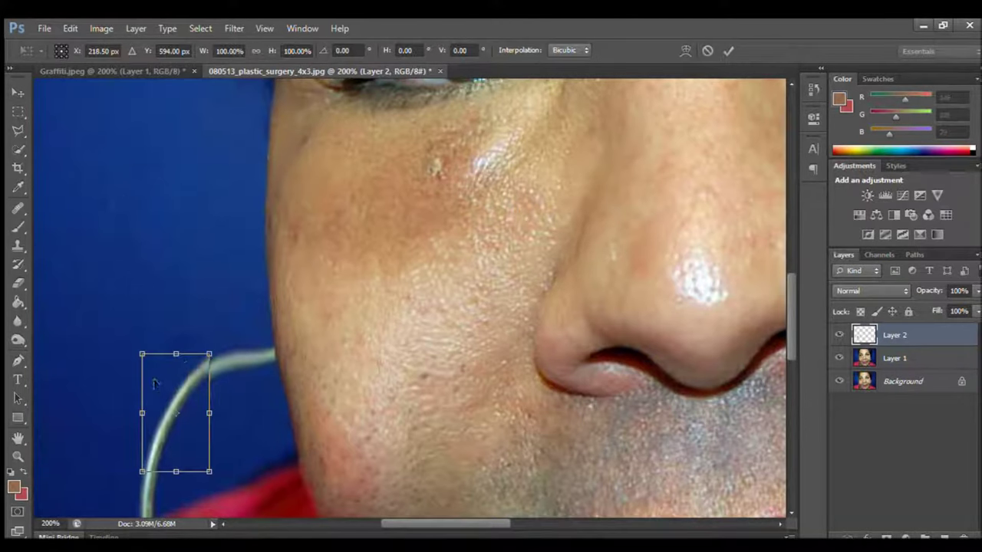
left_click_drag(181, 378, 170, 302)
left_click_drag(128, 273, 160, 261)
left_click_drag(169, 337, 228, 369)
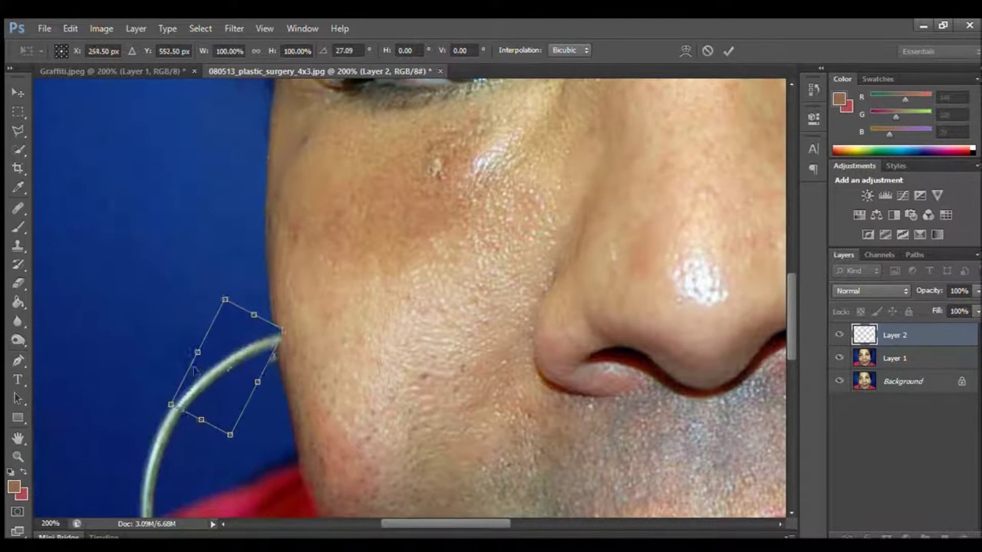
left_click(727, 50)
Step: Heal the stray earring fragment and blue background beside the hoop on Layer 1
left_click(18, 208)
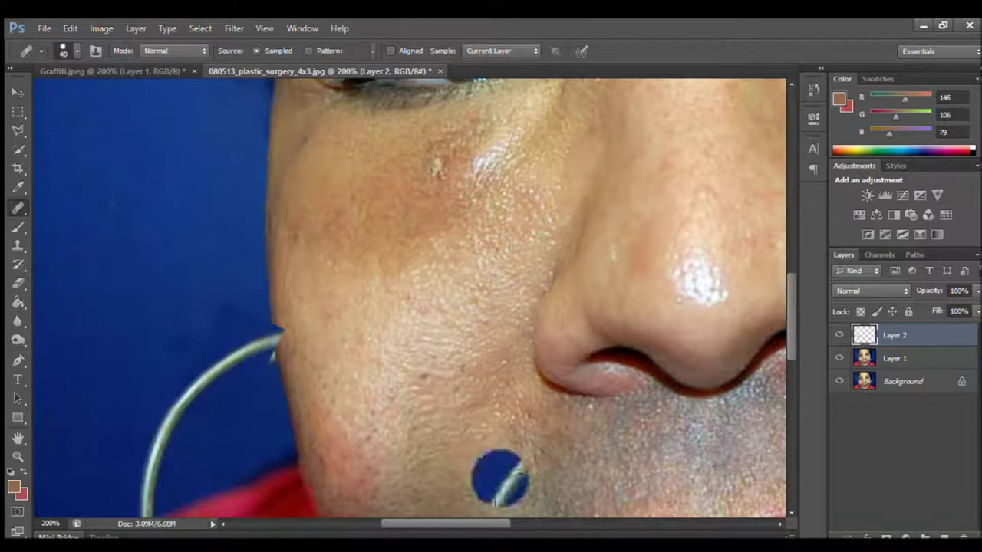
left_click(895, 358)
mouse_move(234, 263)
left_mouse_down()
mouse_move(252, 318)
mouse_move(204, 373)
left_mouse_up()
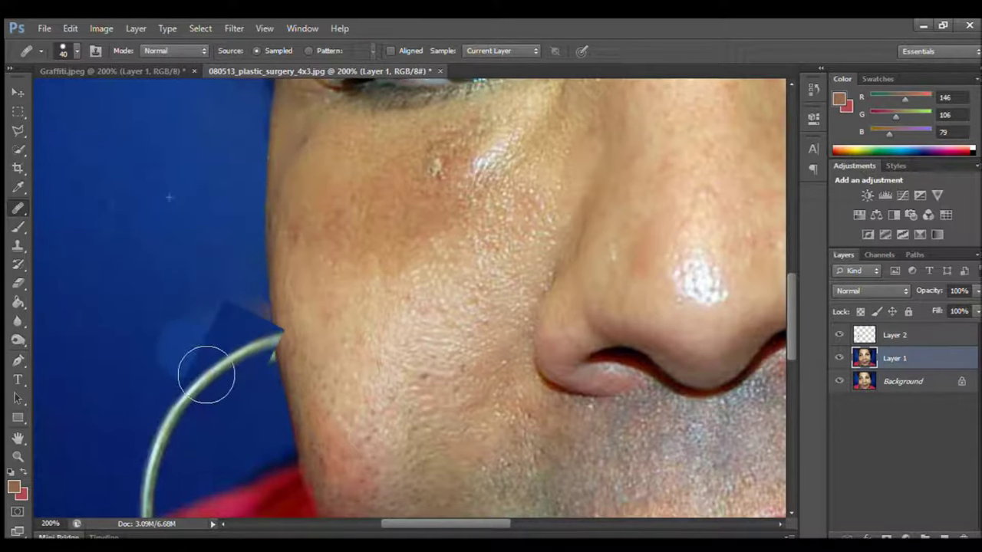
left_click(711, 304)
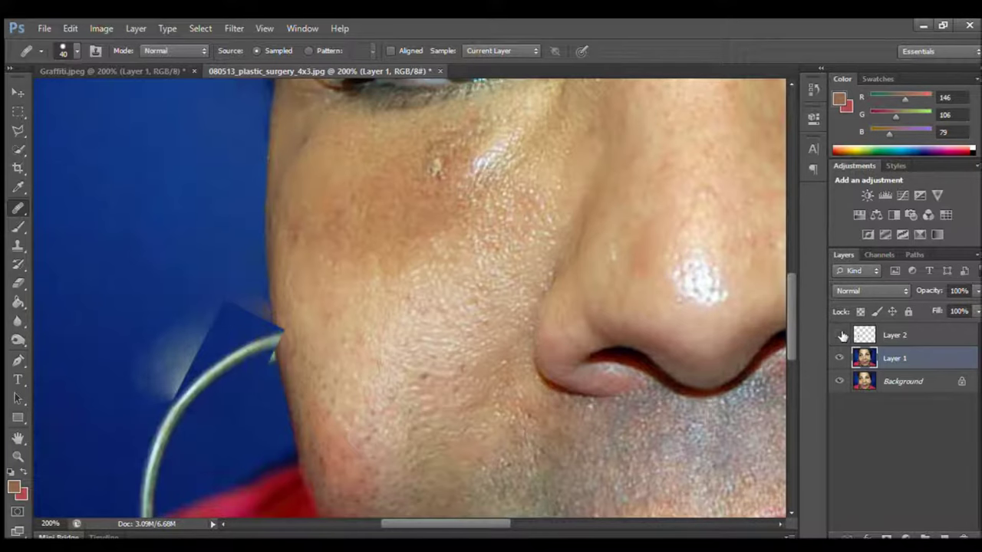
left_click(840, 335)
left_click(840, 335)
Step: Delete Layer 2 and set the Clone Stamp brush to 35 px
key("e")
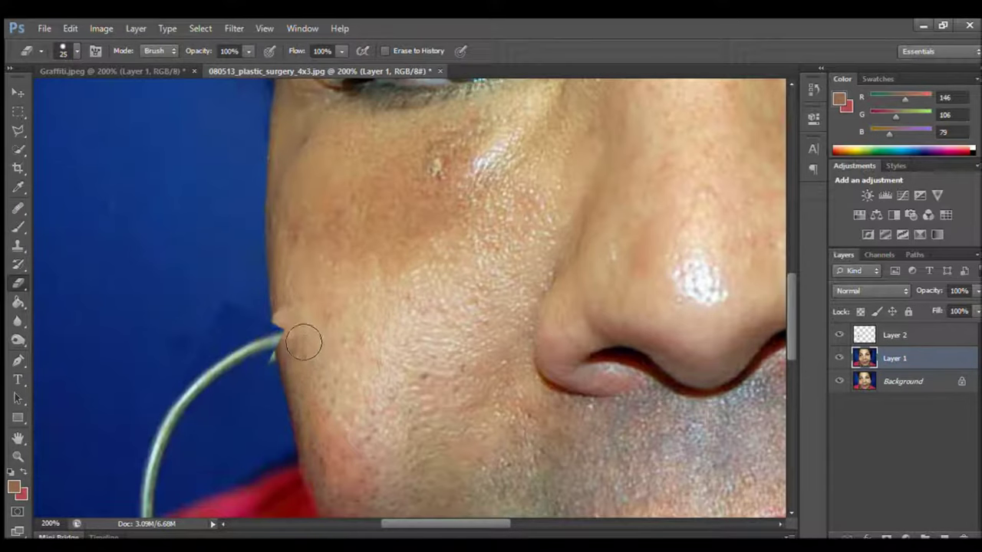
key("alt+bracketright")
left_click(874, 359)
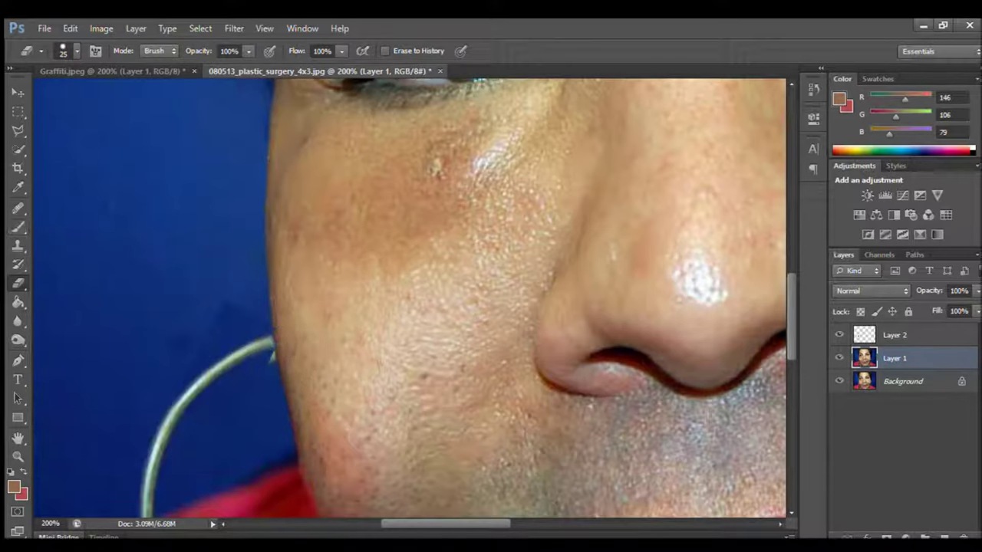
left_click(879, 336)
key("Delete")
key("s")
key("bracketleft")
key("bracketleft")
key("bracketleft")
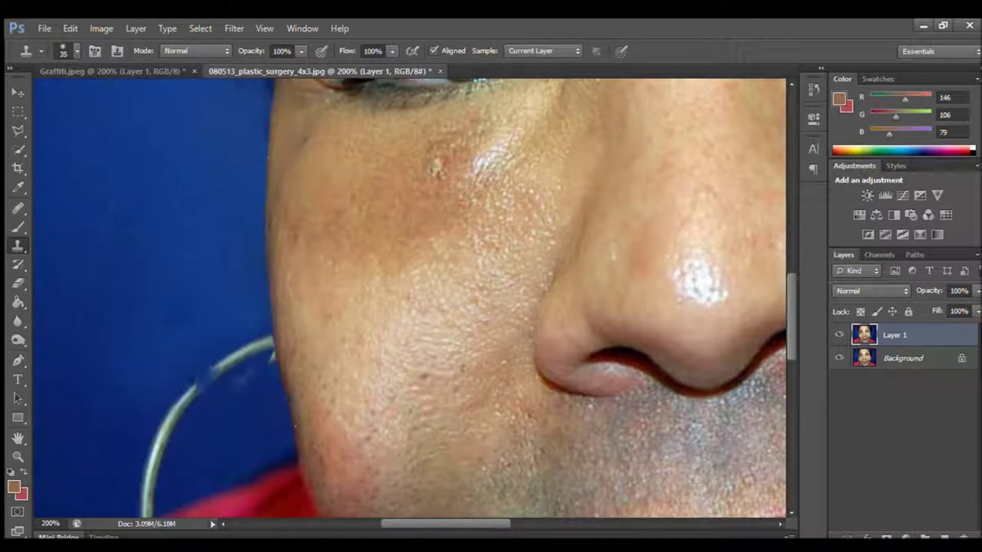
Step: Undo the faint clone streak beside the left earring and adjust the clone brush size
left_click(239, 381)
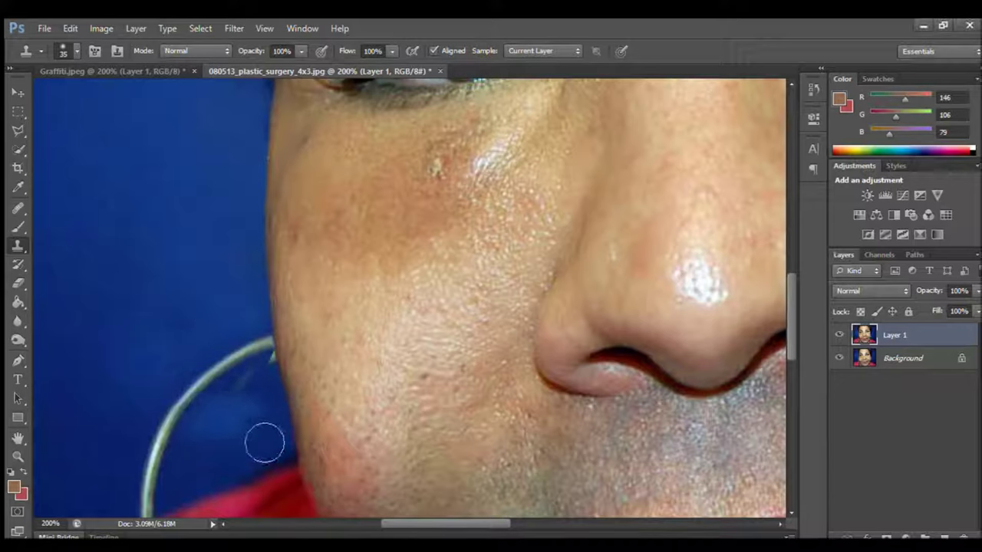
key("ctrl+z")
key("bracketleft")
key("bracketleft")
key("bracketleft")
key("bracketleft")
key("bracketleft")
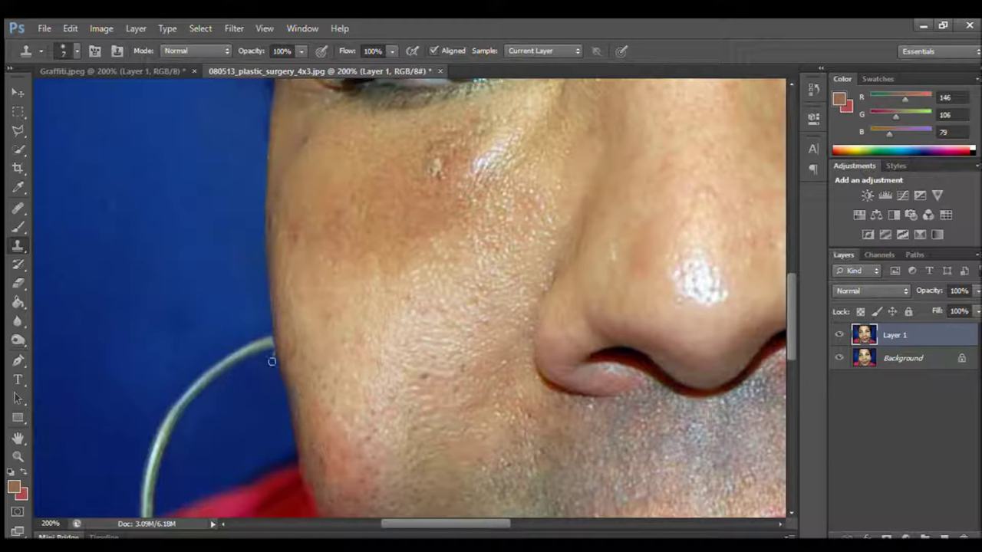
key("bracketright")
key("bracketright")
key("bracketright")
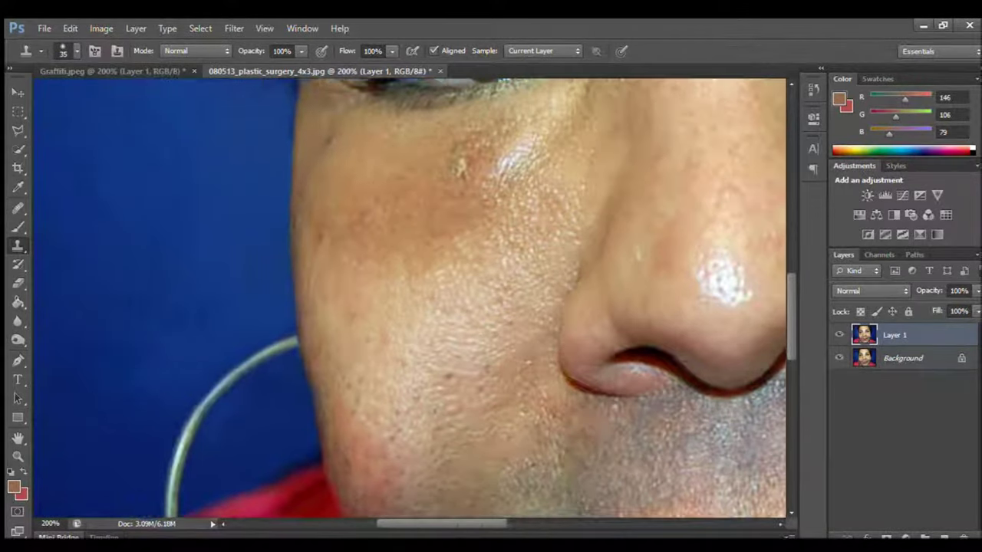
Step: Move to the right earring and marquee-select a straight section of its hoop
scroll(230, 373, "right", 10)
key("m")
left_click_drag(265, 241, 325, 333)
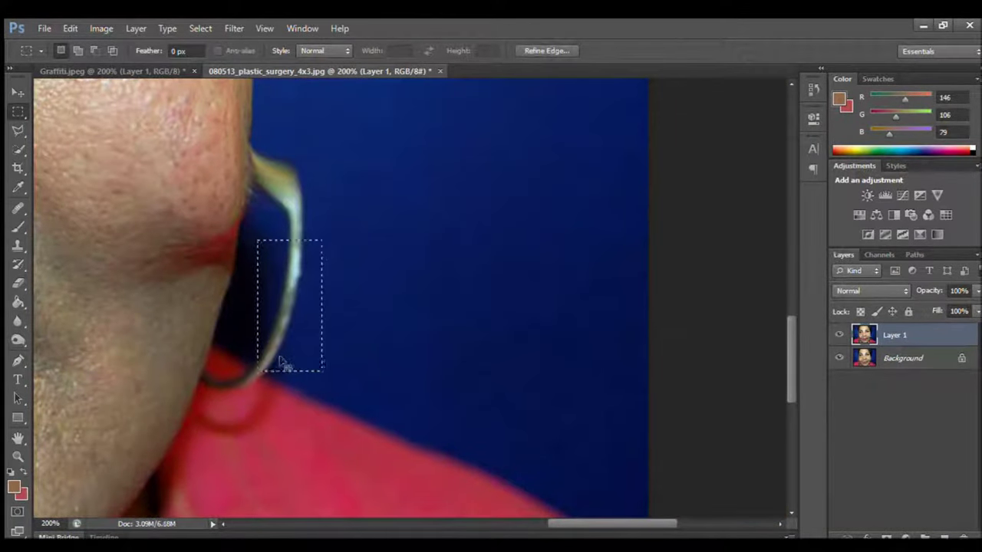
Step: Copy the hoop section to Layer 2 and rotate it up toward the ear
key("ctrl+j")
left_click_drag(316, 279, 382, 226)
key("ctrl+t")
mouse_move(337, 292)
left_mouse_down()
mouse_move(344, 217)
mouse_move(357, 221)
mouse_move(258, 230)
left_mouse_up()
left_click(728, 50)
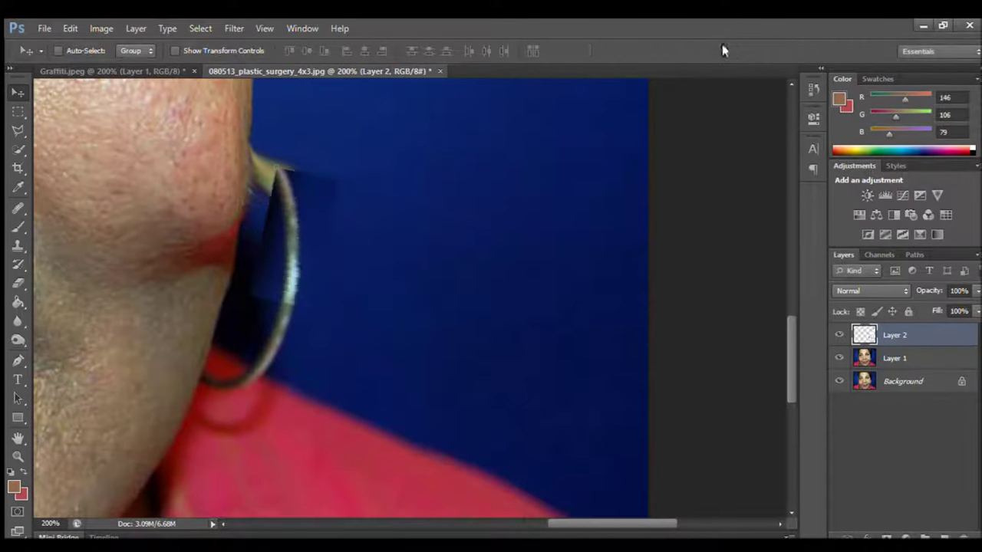
Step: Duplicate the piece as Layer 2 copy and rotate it over the top of the hoop
key("ctrl+j")
key("ctrl+t")
mouse_move(280, 137)
left_mouse_down()
mouse_move(307, 222)
mouse_move(218, 198)
mouse_move(224, 205)
left_mouse_up()
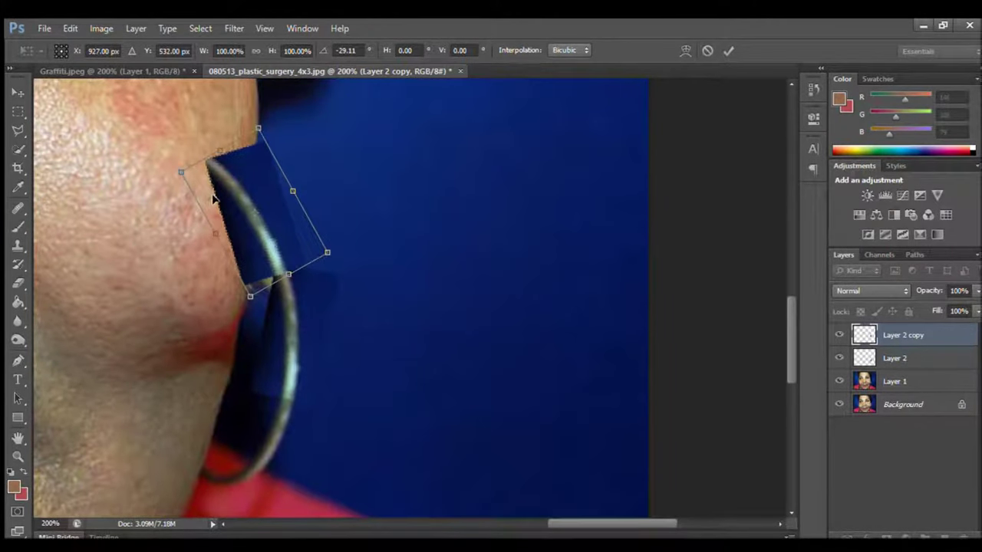
key("Return")
Step: Erase the excess blue and dark patches from Layer 2 and Layer 2 copy
key("e")
mouse_move(211, 201)
left_mouse_down()
mouse_move(274, 324)
mouse_move(273, 384)
mouse_move(269, 311)
left_mouse_up()
left_click(894, 359)
left_click(918, 336)
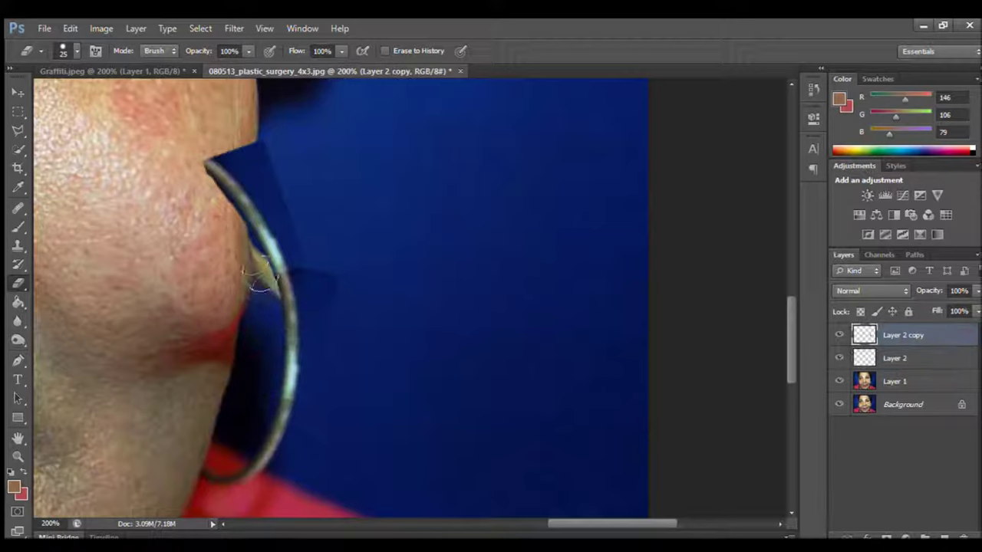
mouse_move(253, 269)
left_mouse_down()
mouse_move(222, 207)
mouse_move(246, 157)
mouse_move(303, 235)
mouse_move(289, 220)
mouse_move(230, 228)
mouse_move(211, 162)
left_mouse_up()
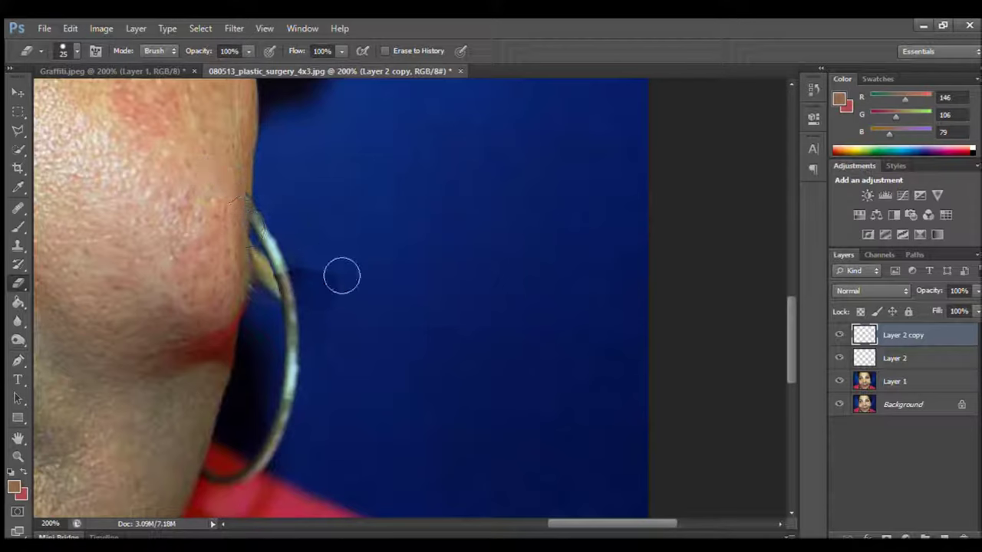
key("alt+bracketleft")
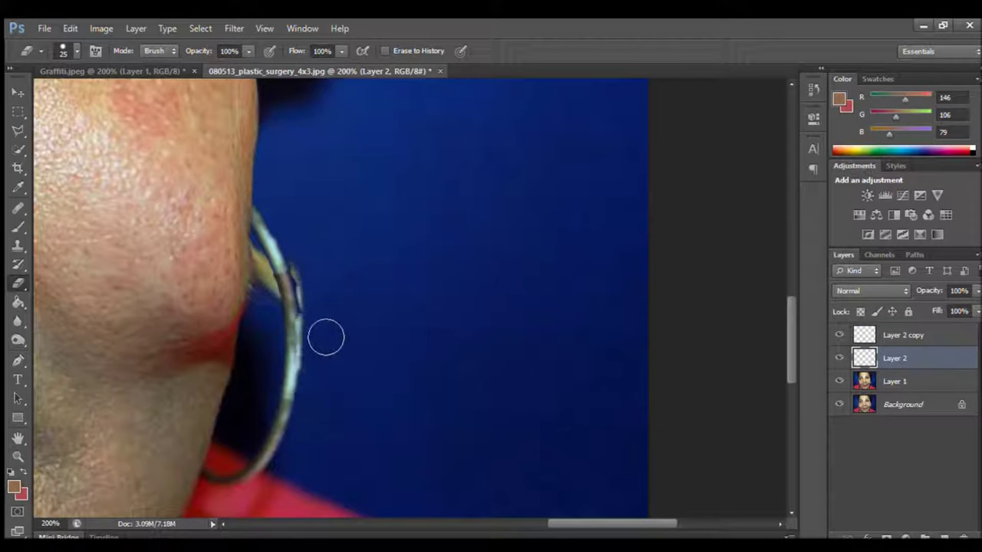
key("alt+bracketright")
Step: Start and cancel a transform, then step between the duplicate layer and the one below
key("v")
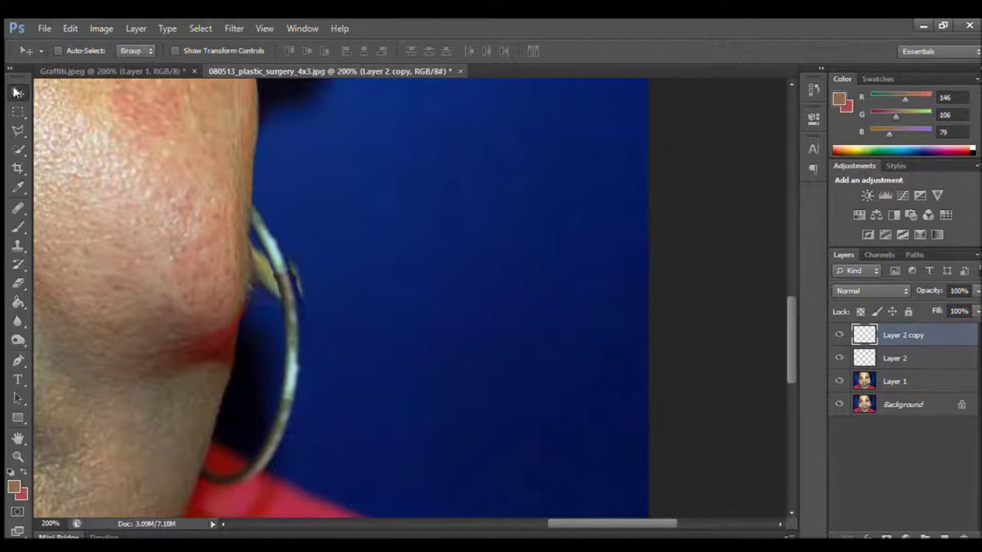
key("ctrl+t")
key("Escape")
key("e")
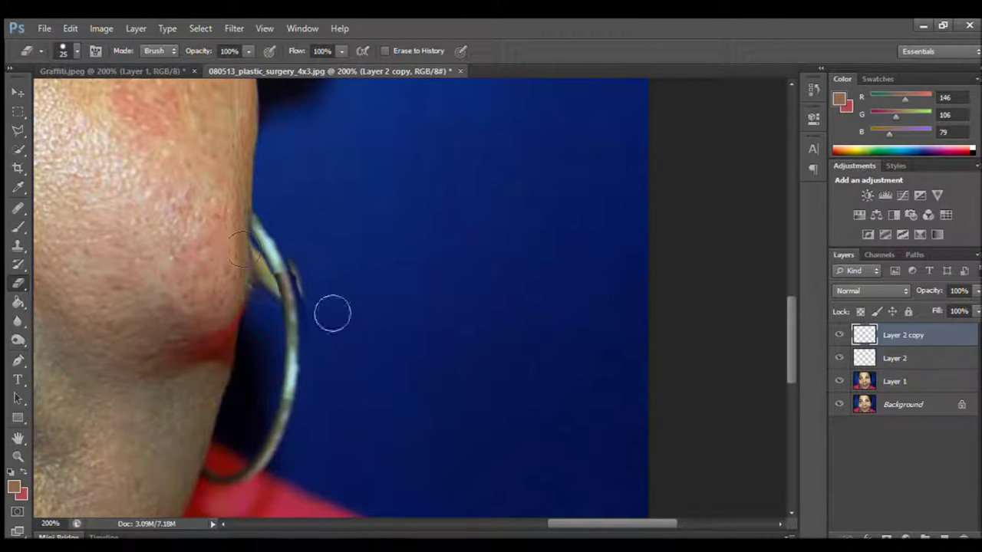
key("alt+bracketleft")
key("alt+bracketright")
Step: Hide the duplicate layer, try healing the earring top toward the cheek, then undo it
left_click(935, 360)
left_click(839, 335)
key("j")
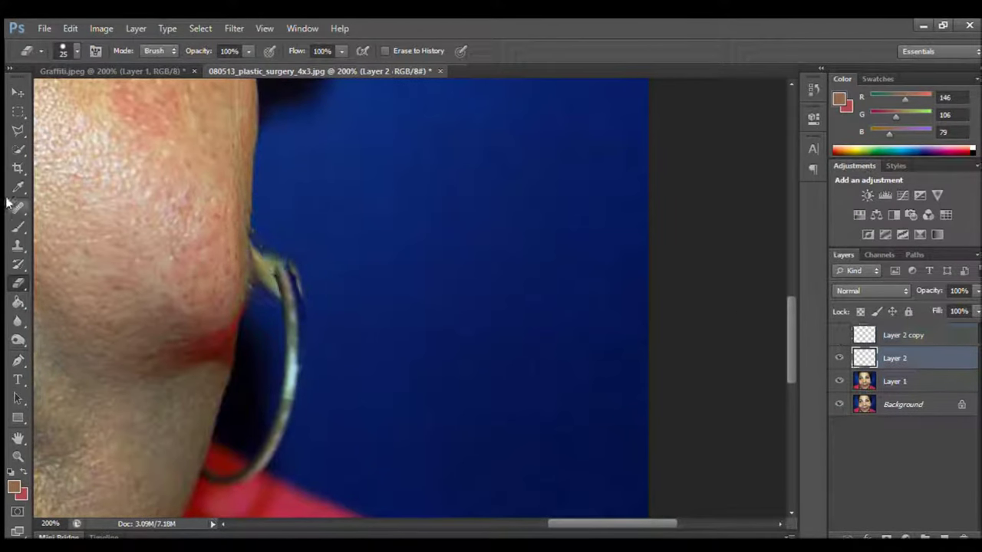
left_click_drag(284, 299, 278, 251)
key("ctrl+alt+z")
key("ctrl+alt+z")
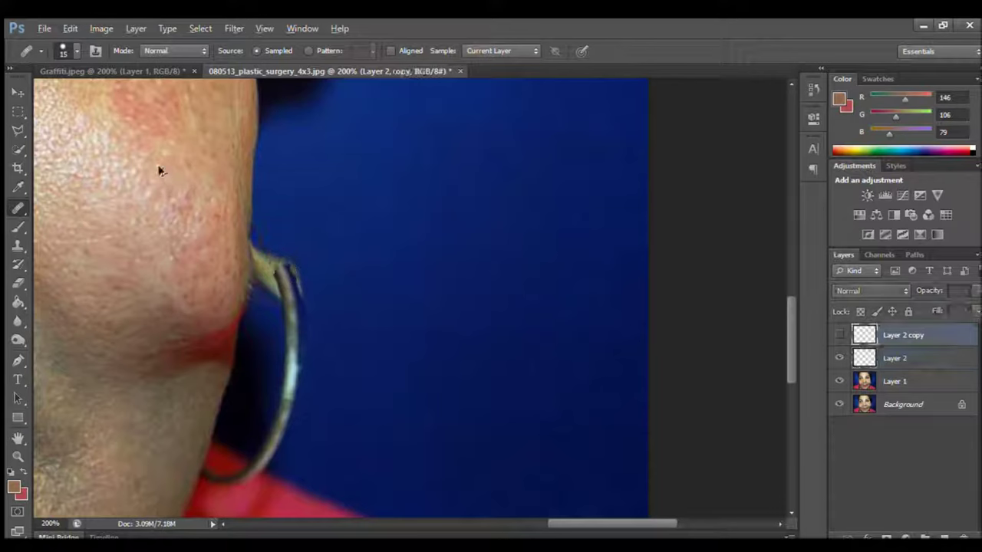
Step: Rotate and flip the copied piece vertically beside the cheek, then trim its end
key("v")
mouse_move(282, 273)
left_mouse_down()
mouse_move(351, 219)
mouse_move(350, 289)
mouse_move(226, 240)
left_mouse_up()
key("ctrl+t")
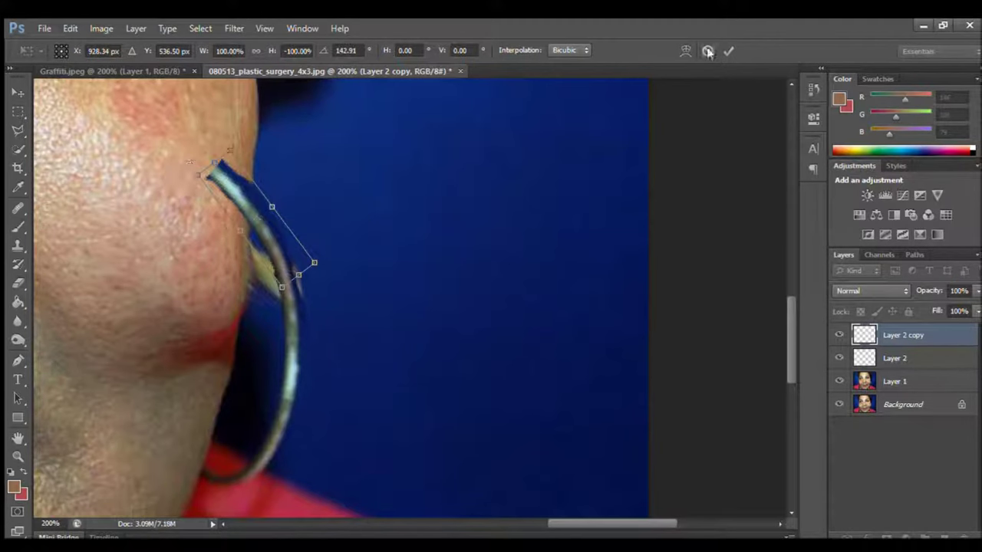
left_click(729, 50)
key("e")
left_click_drag(219, 170, 283, 199)
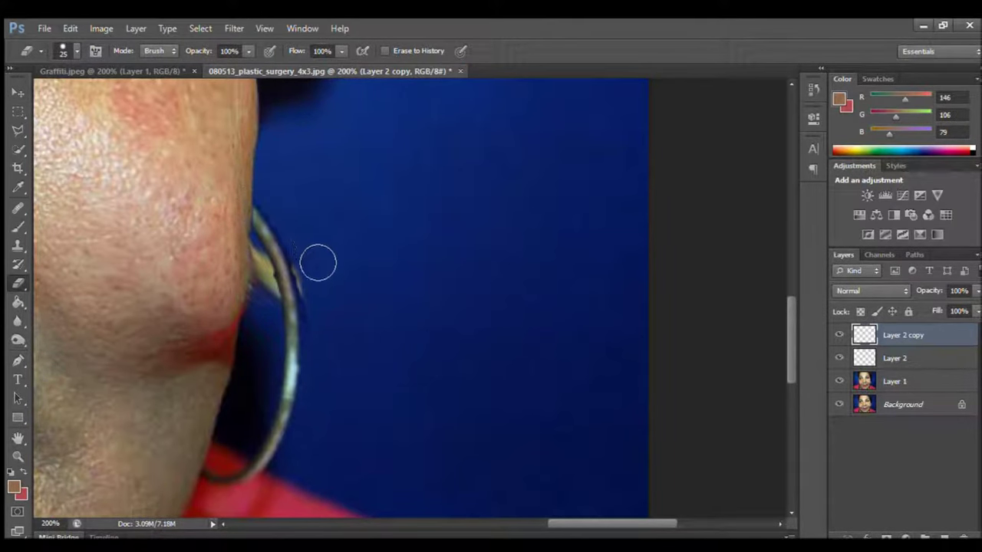
Step: Merge the rebuilt piece down into Layer 2 and make Layer 1 active
key("alt+bracketleft")
left_click(903, 336)
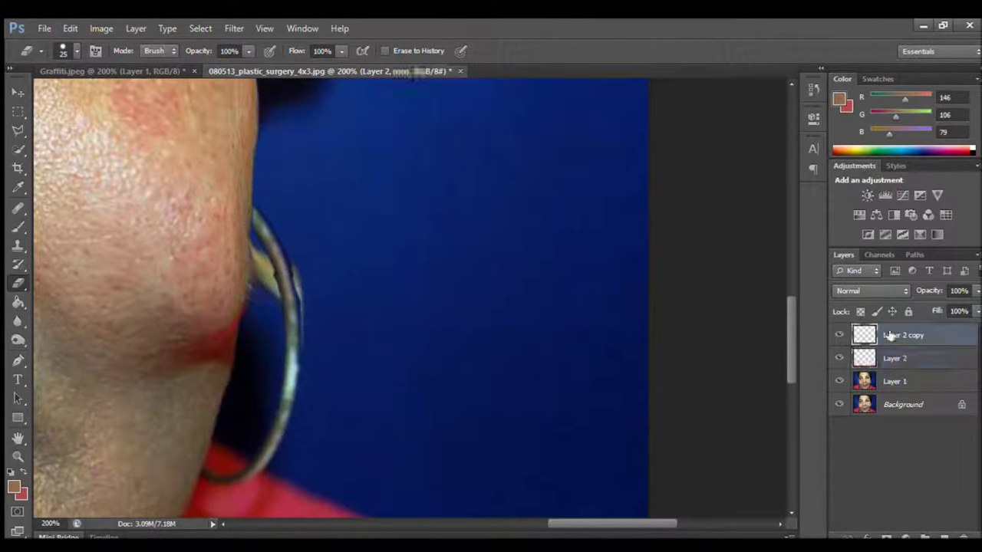
key("ctrl+e")
left_click(839, 335)
left_click(894, 359)
Step: Heal the old earring tip into the blue background on Layer 1
key("j")
left_click_drag(282, 295, 294, 268)
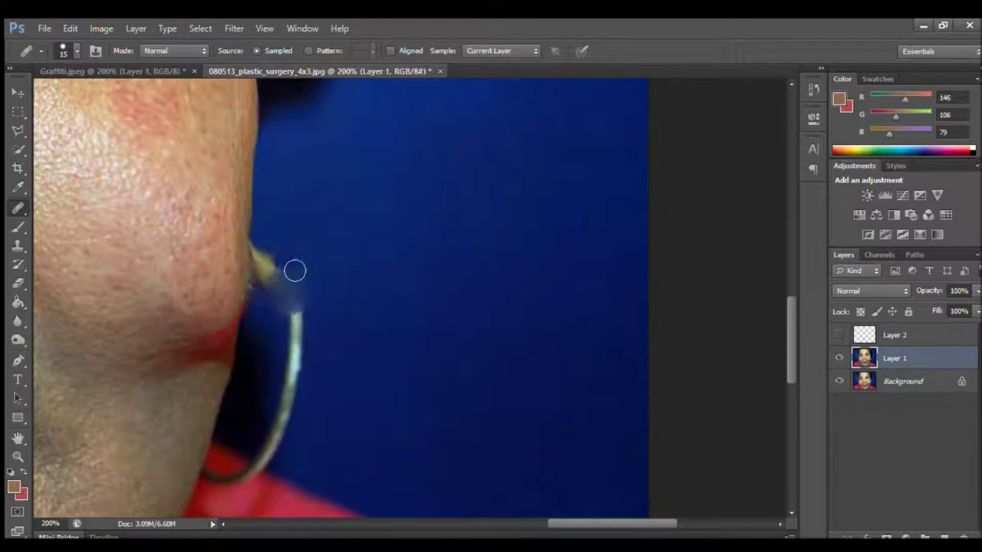
left_click(840, 335)
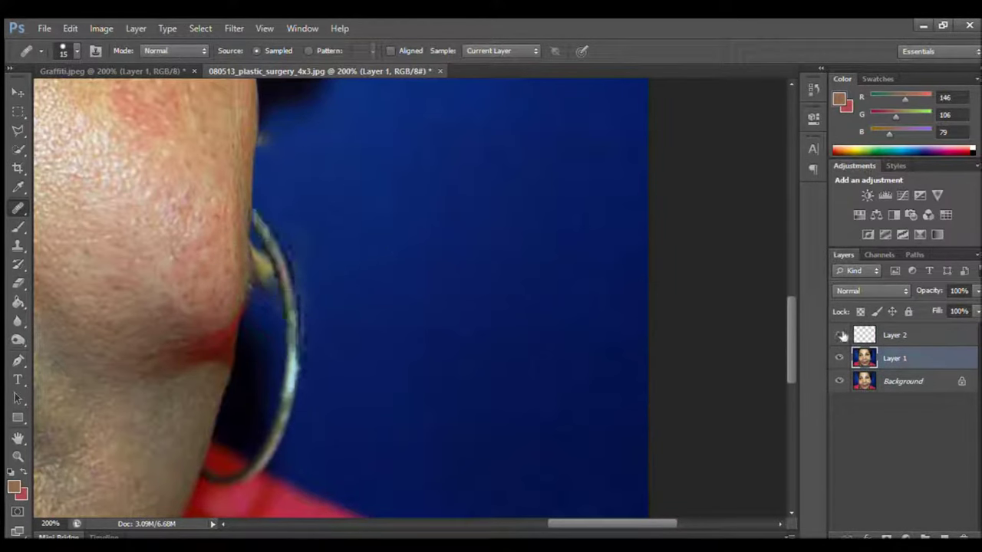
left_click(839, 335)
scroll(778, 284, "up", 3)
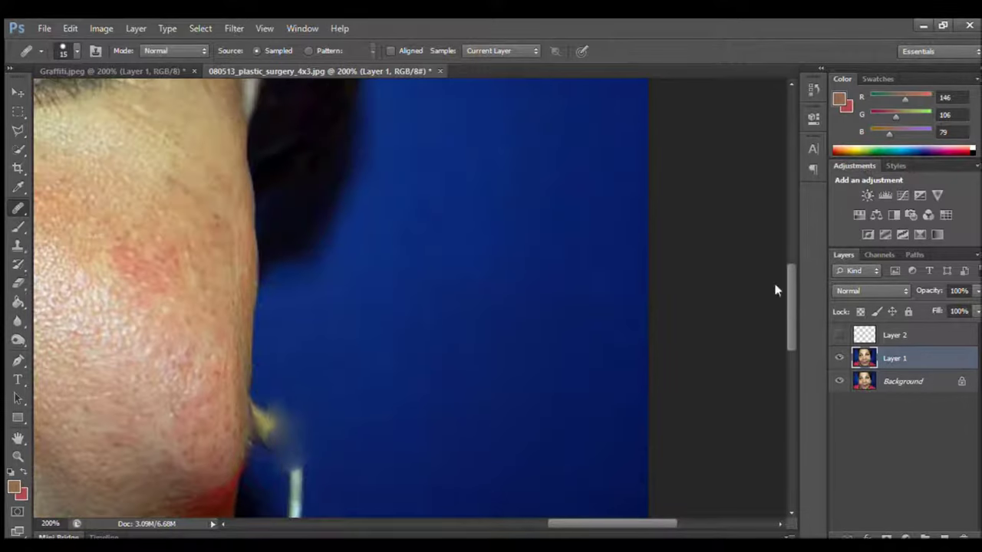
Step: Clone-stamp the blue background clean around the old earring top on Layer 1
key("s")
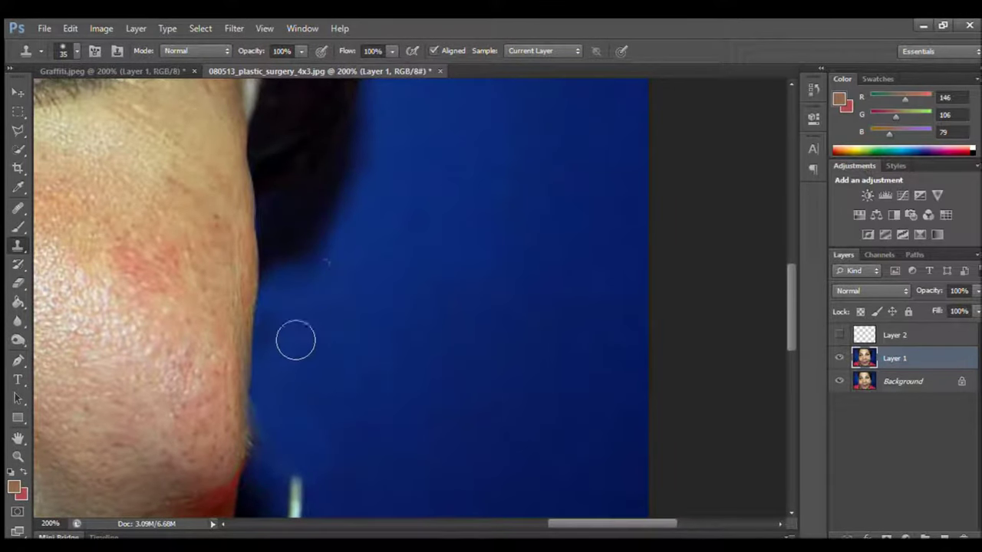
left_click(840, 336)
scroll(794, 327, "down", 3)
scroll(794, 327, "up", 2)
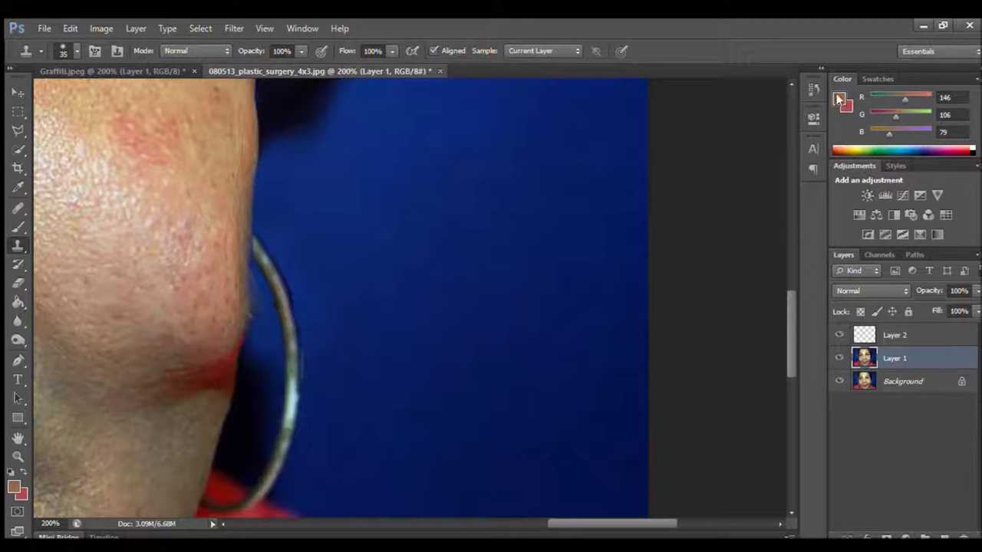
Step: Scale the rebuilt hoop on Layer 2 to 104.65% by 102.55%
left_click(895, 336)
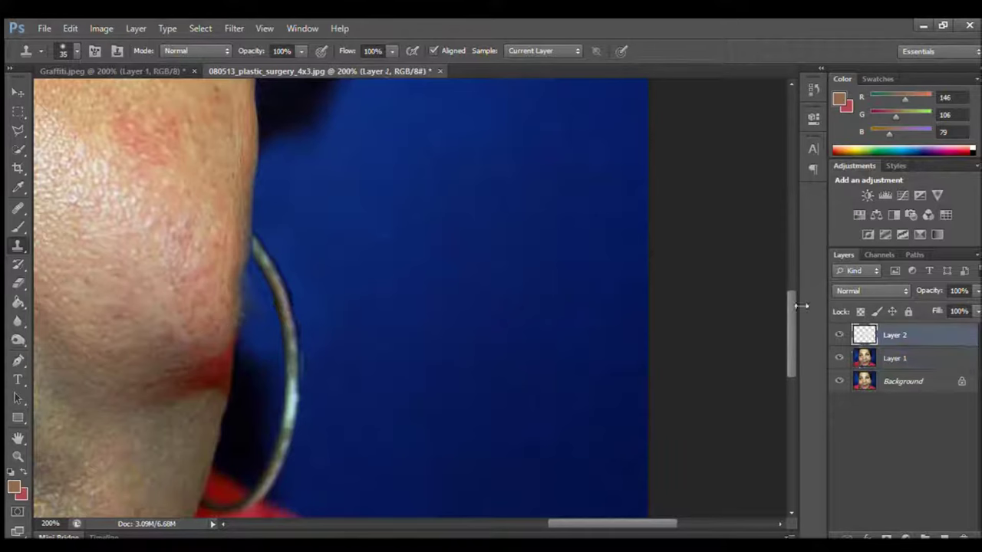
key("ctrl+t")
left_click_drag(251, 227, 242, 218)
key("Return")
Step: Tidy the hoop edges with the Eraser at 400% zoom
key("z")
left_click(243, 223)
key("e")
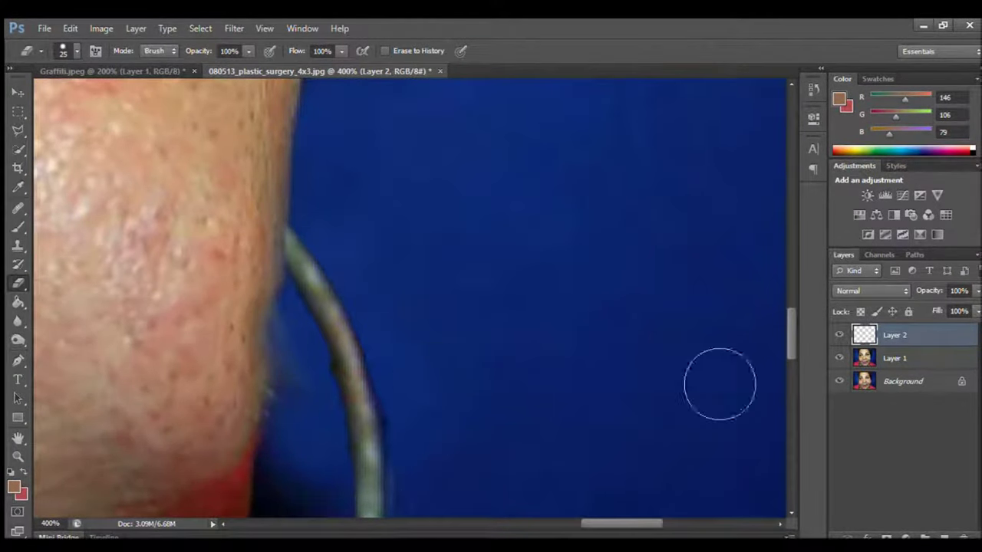
scroll(430, 333, "down", 2)
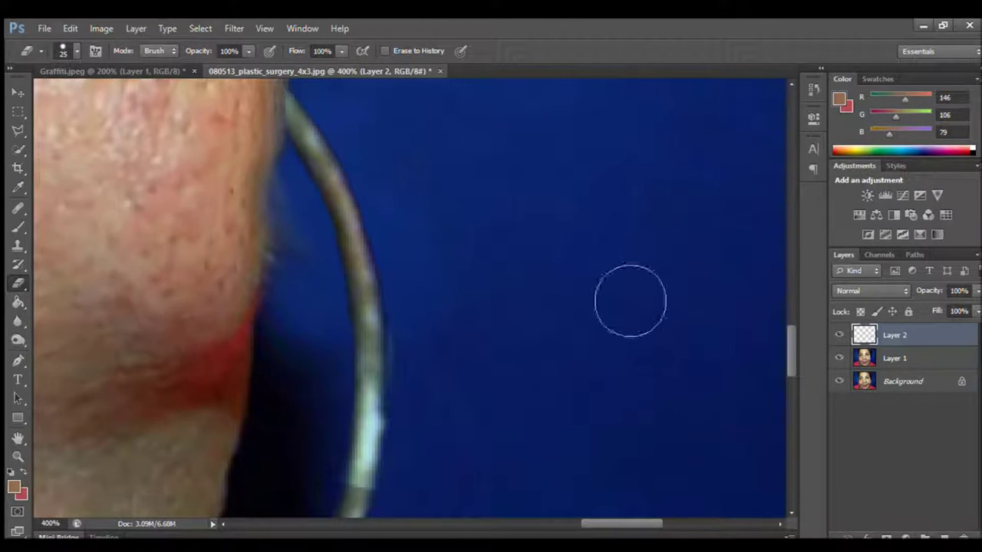
scroll(370, 357, "up", 3)
key("z")
key("ctrl+minus")
key("ctrl+minus")
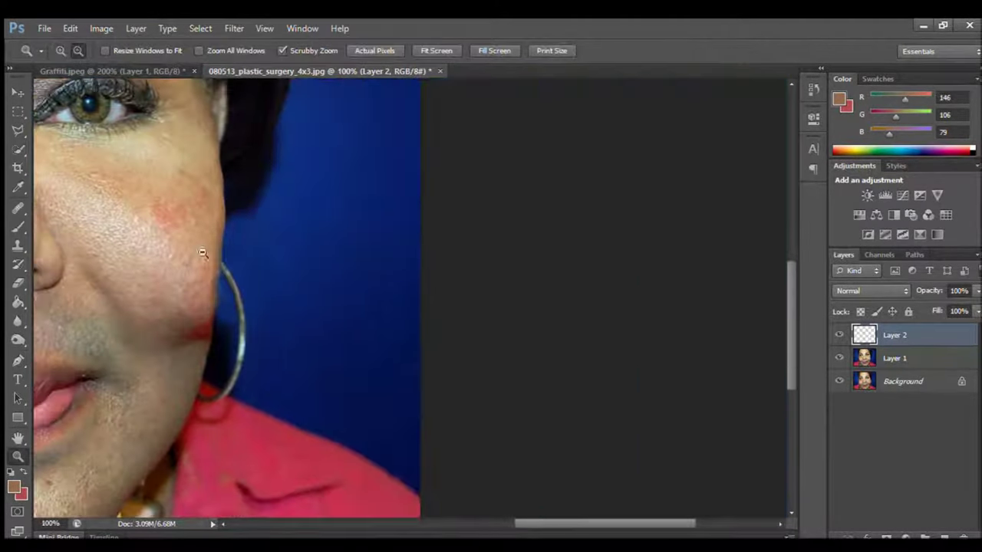
Step: Zoom out, clone-stamp on Layer 1, and compare with the earring layer hidden and shown
key("ctrl+minus")
key("ctrl+minus")
left_click(18, 246)
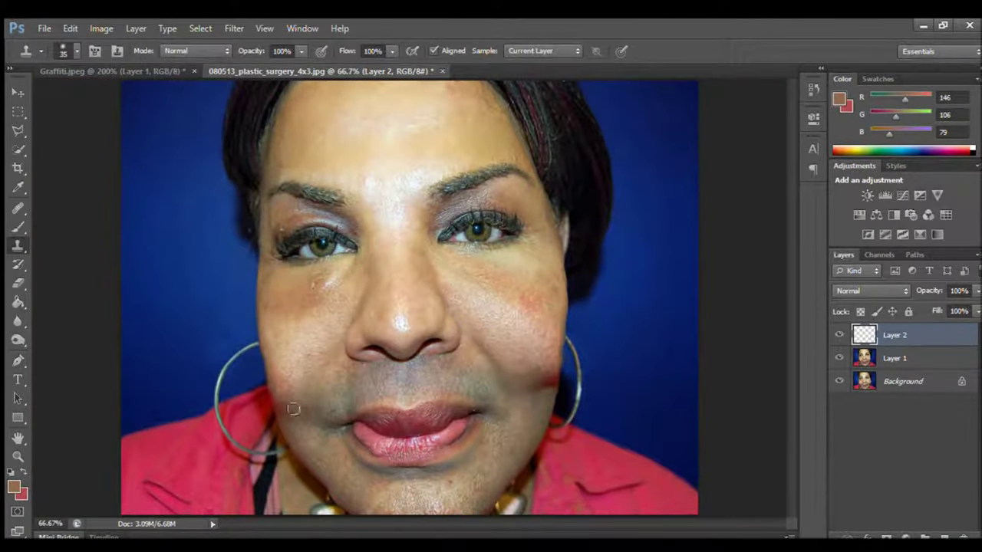
left_click(902, 353)
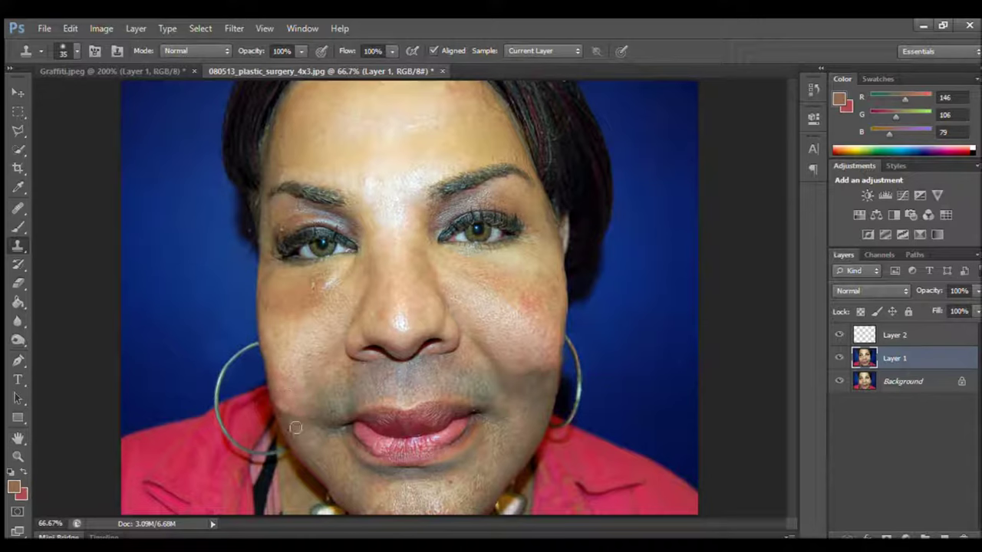
left_click(839, 335)
left_click(839, 335)
Step: Check Layer 2's hoop bounds with a transform, then merge it down into Layer 1
left_click(895, 336)
key("e")
key("ctrl+t")
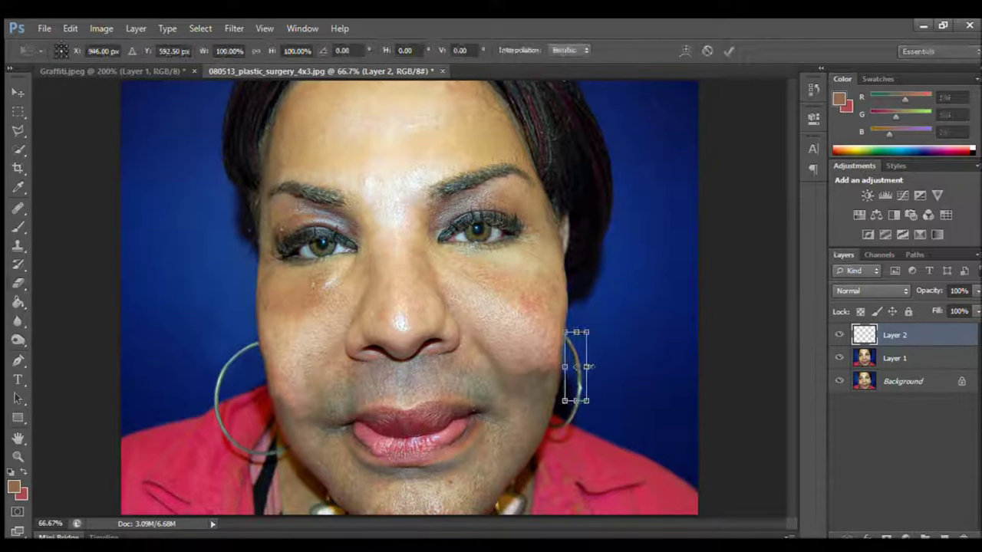
key("Return")
key("ctrl+e")
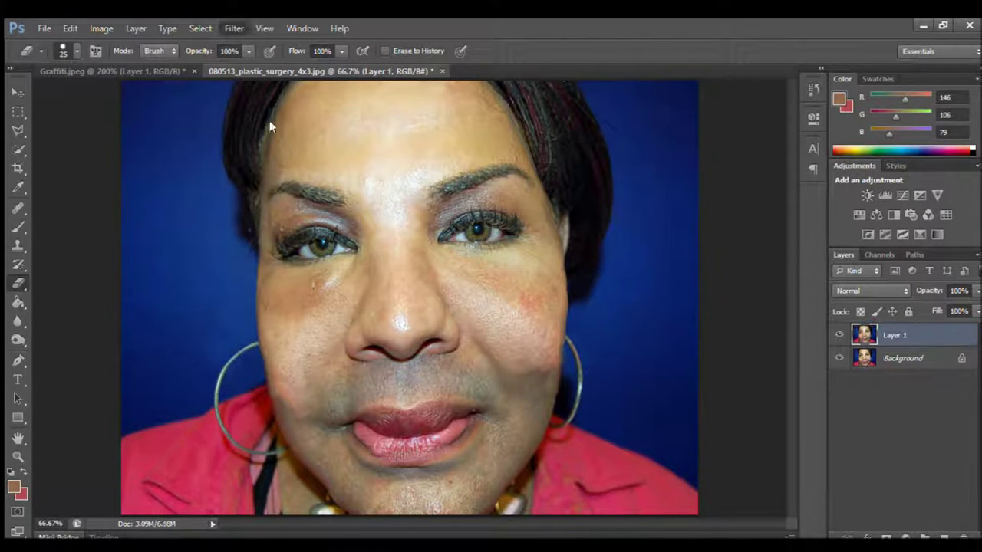